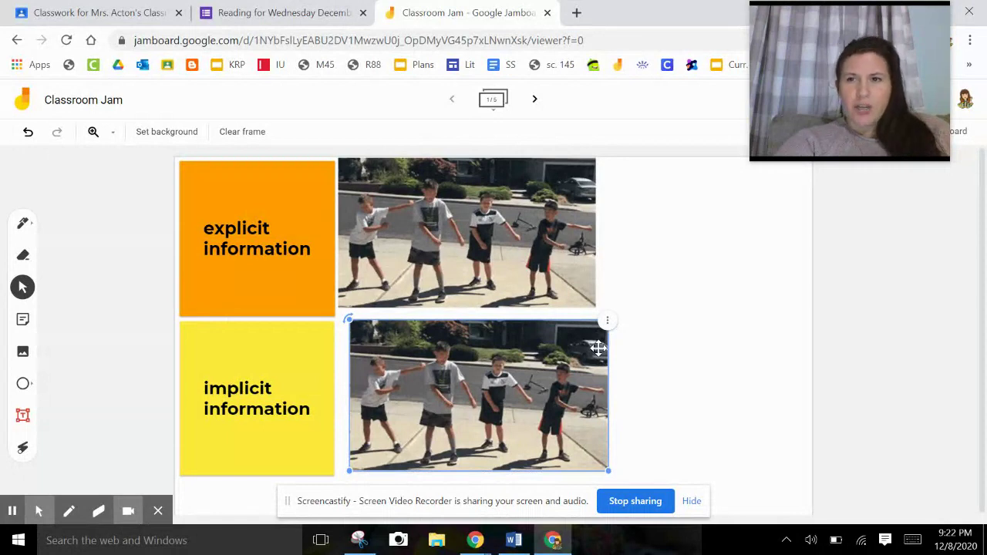
# - Drag the top and lower dancing-boys photos right to uncover the explicit and implicit statements
pyautogui.moveTo(514, 269); pyautogui.dragTo(700, 263)
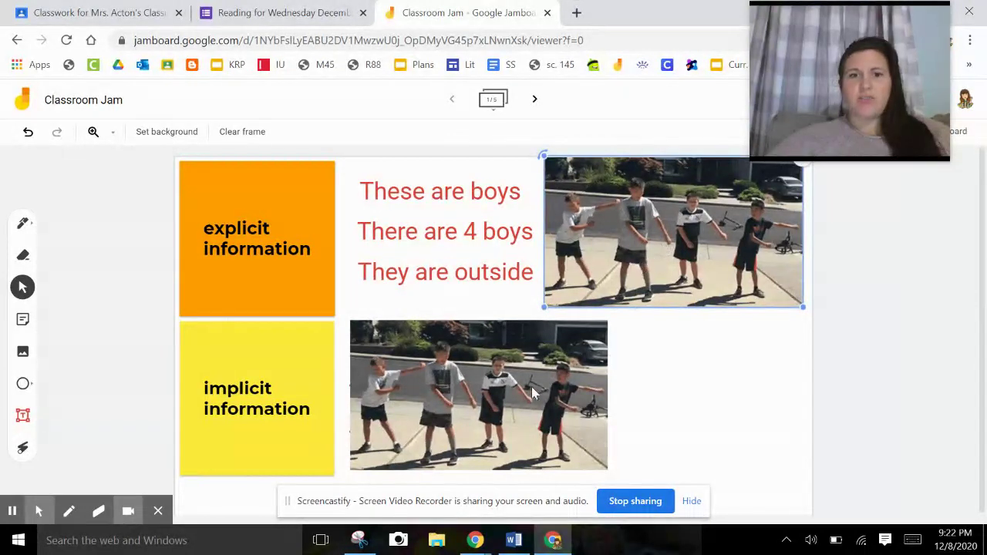
pyautogui.click(436, 382)
pyautogui.moveTo(436, 382); pyautogui.dragTo(629, 375)
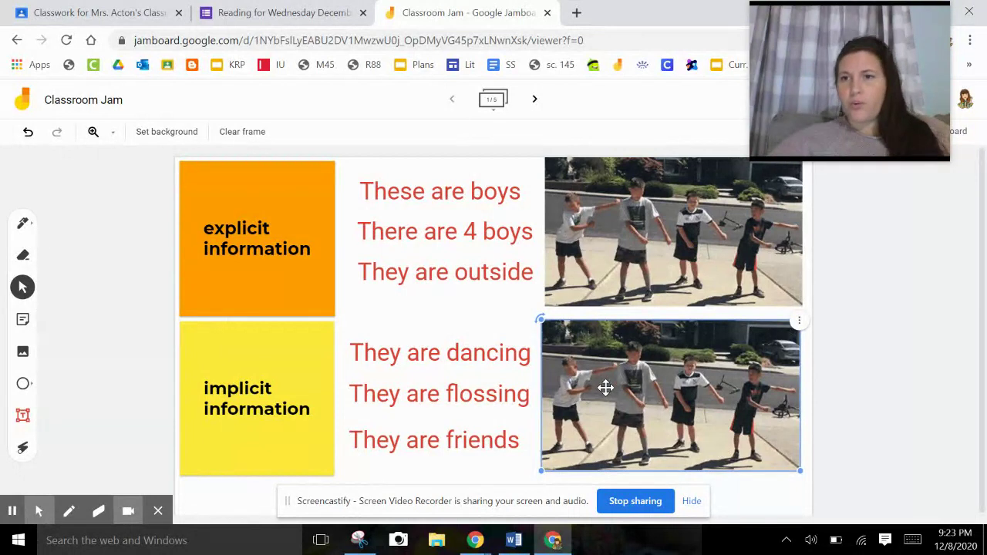
pyautogui.click(747, 490)
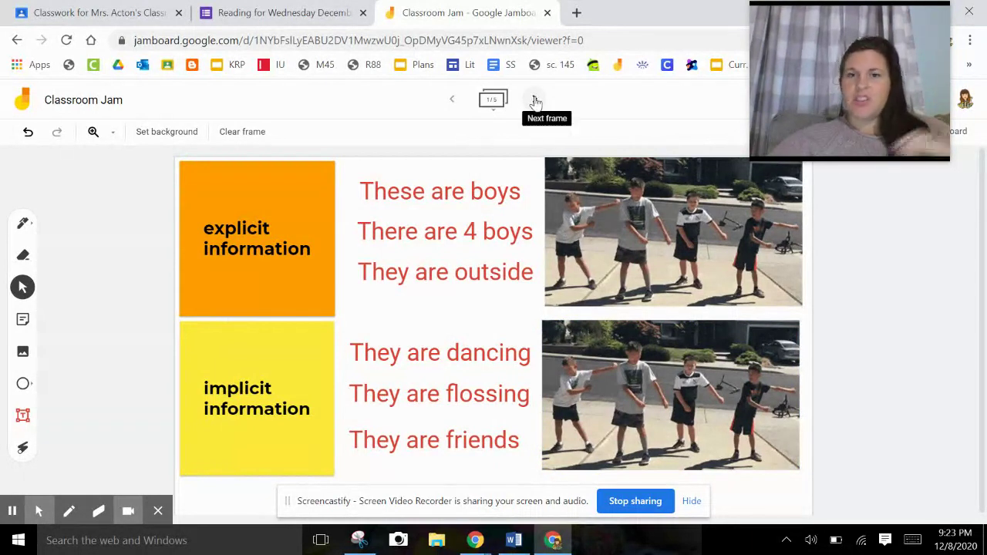
# - Go to the blueberry frame and shift both blueberry photos left
pyautogui.click(535, 101)
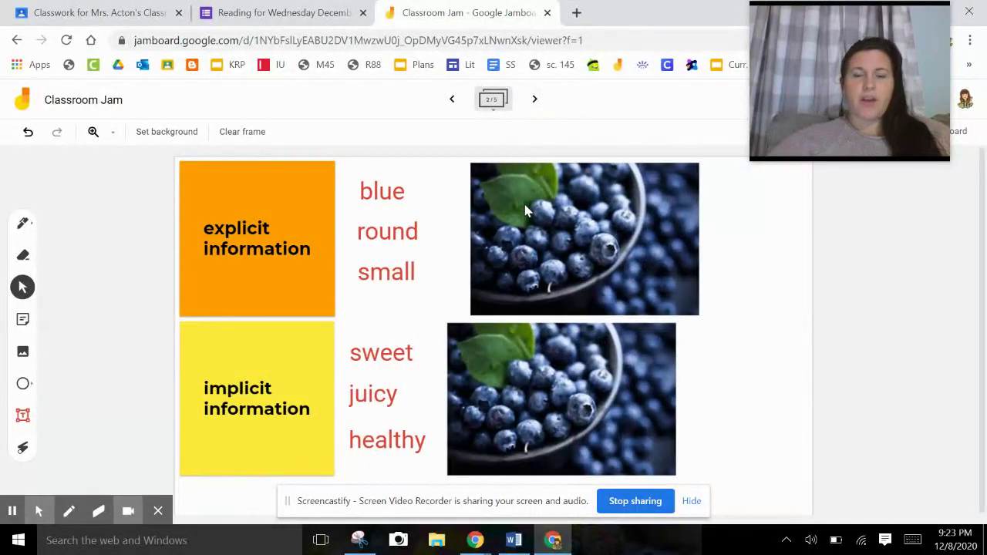
pyautogui.moveTo(525, 210); pyautogui.dragTo(485, 211)
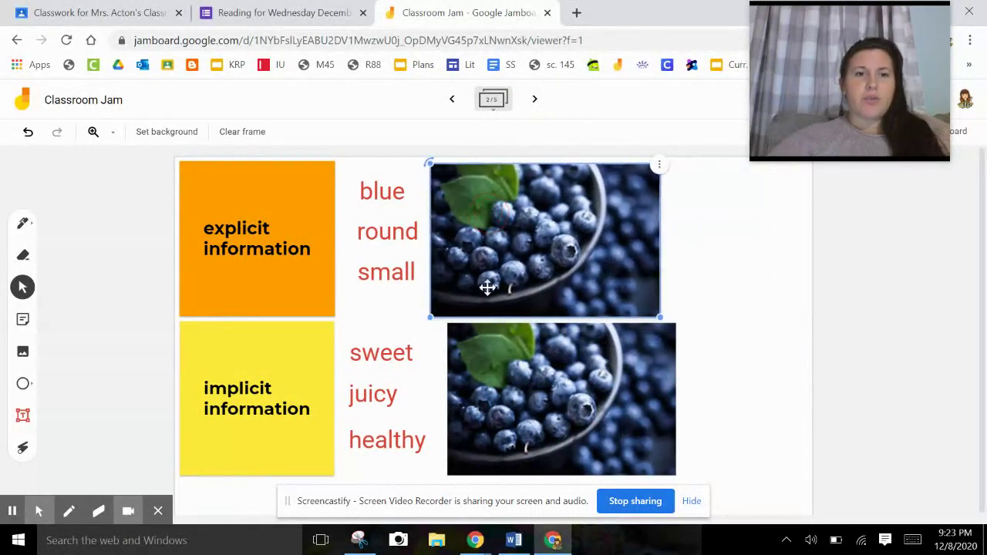
pyautogui.moveTo(524, 398); pyautogui.dragTo(417, 397)
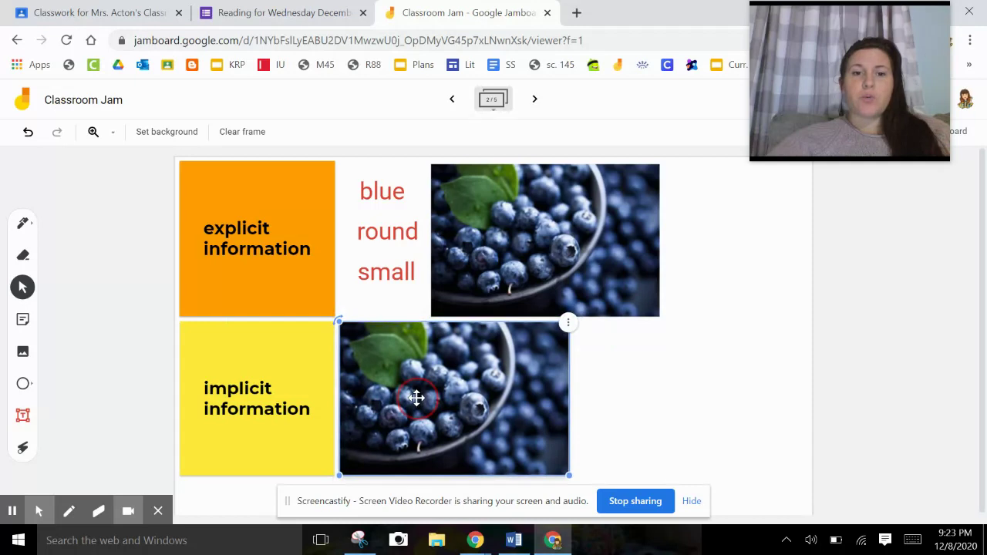
pyautogui.press('Escape')
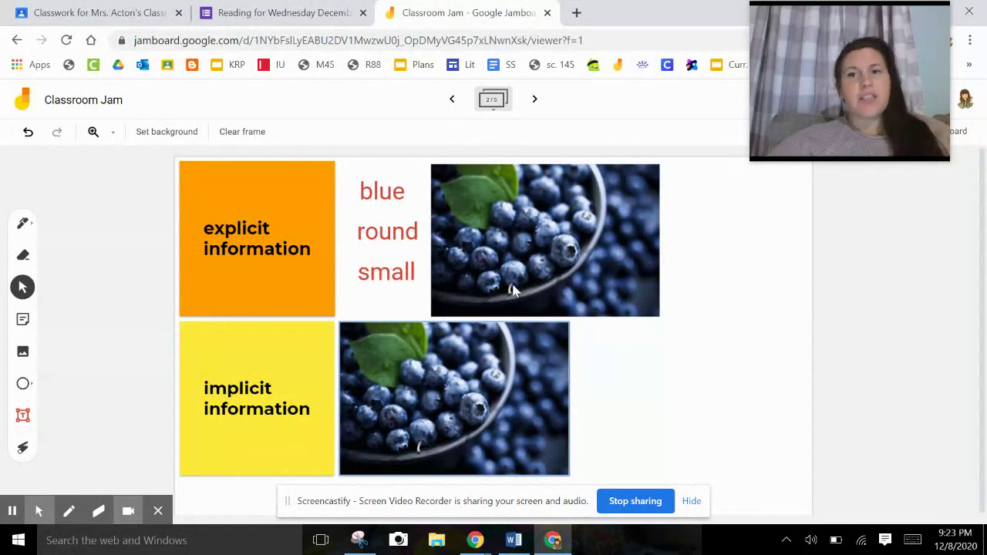
# - Slide the lower blueberry photo right to uncover 'sweet, juicy, healthy', then advance a frame
pyautogui.click(492, 353)
pyautogui.click(477, 365)
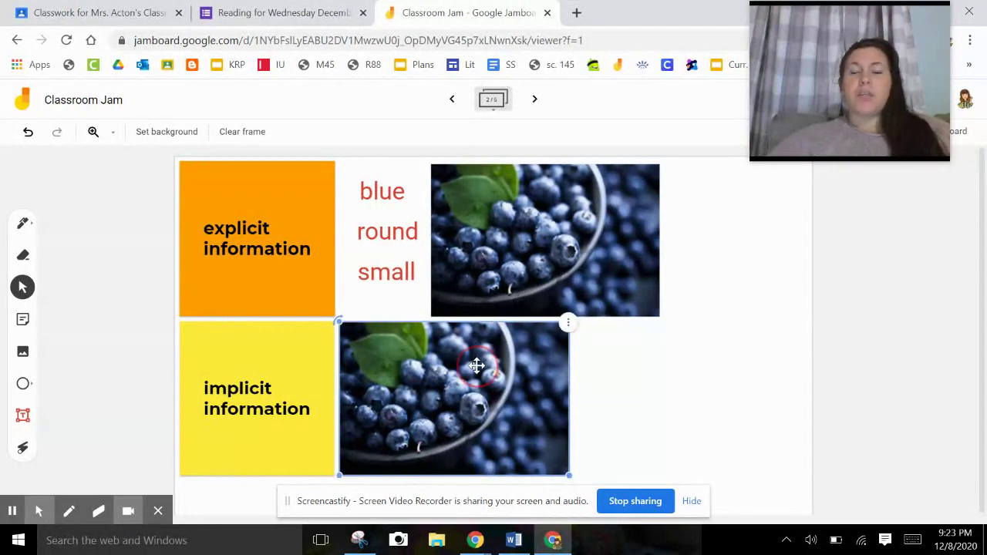
pyautogui.moveTo(478, 366); pyautogui.dragTo(583, 367)
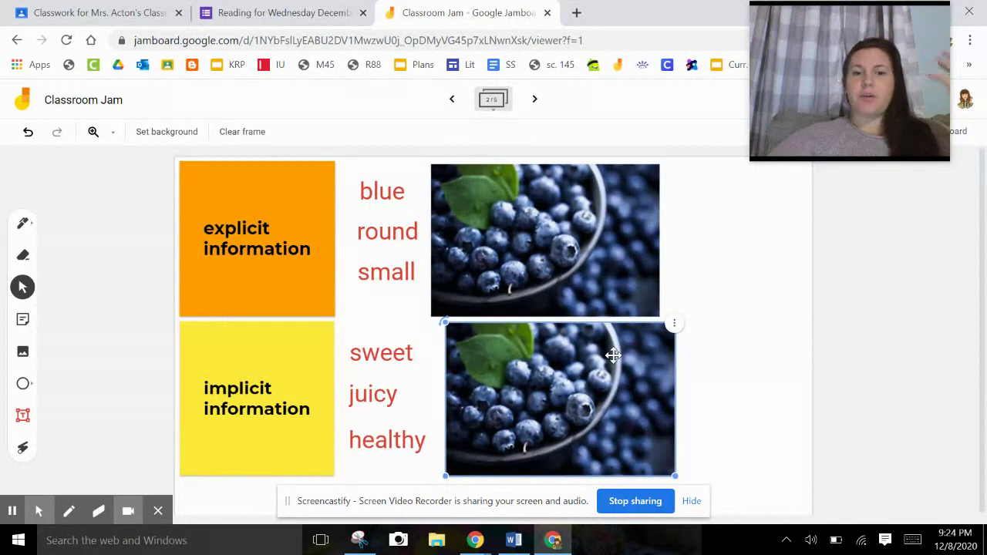
pyautogui.click(717, 432)
pyautogui.click(533, 101)
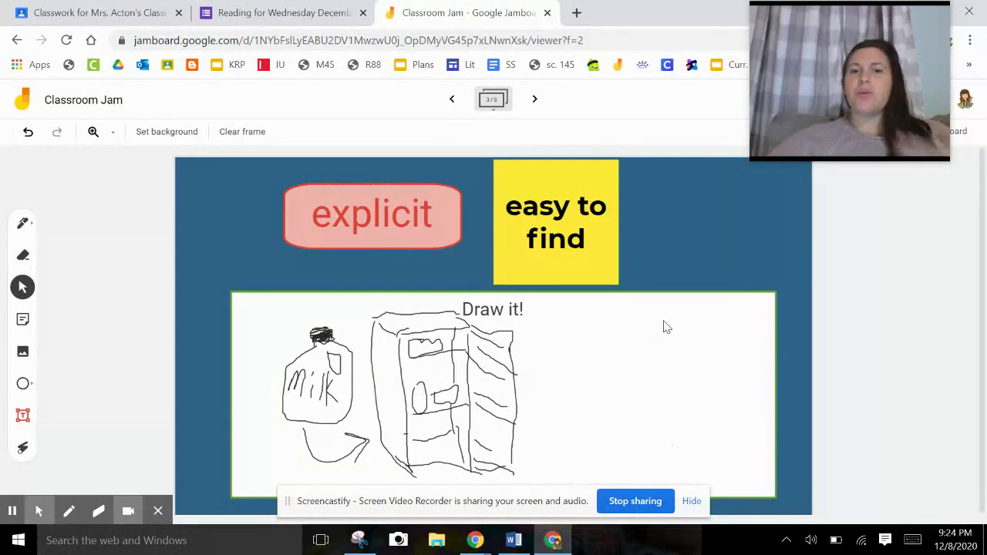
# - Advance two frames, past the implicit frame, to the My Pet Tarantula worksheet
pyautogui.click(535, 101)
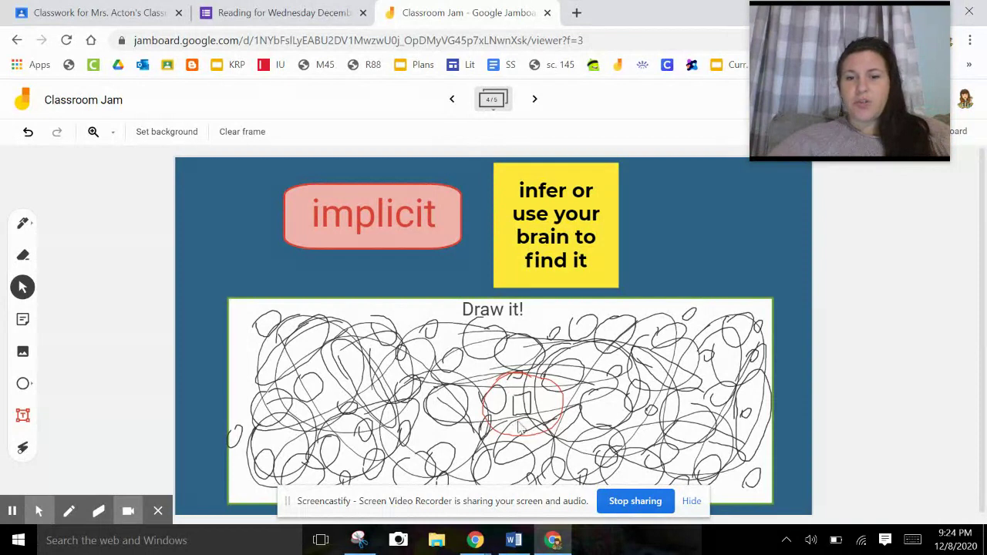
pyautogui.click(536, 101)
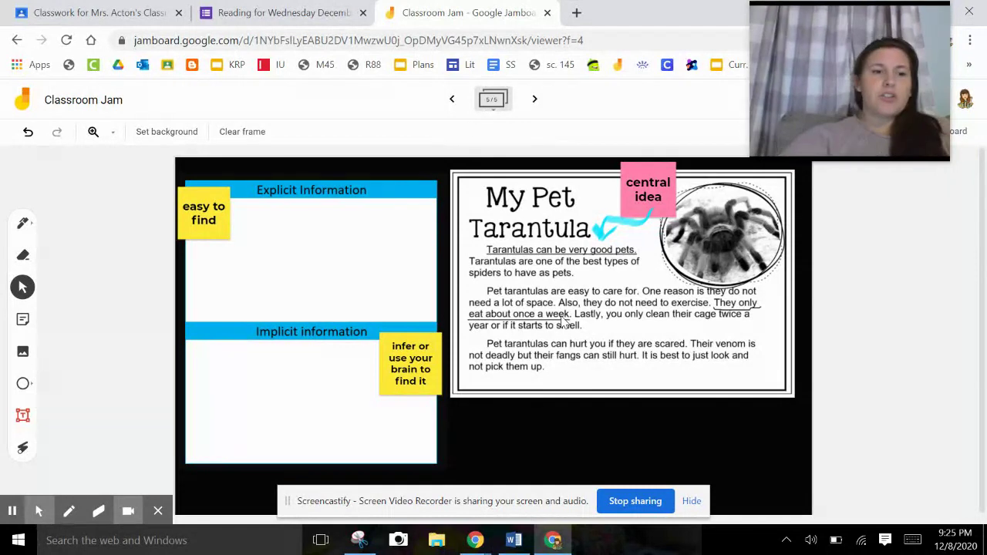
# - Bring up the image picker on the tarantula worksheet frame
pyautogui.click(22, 351)
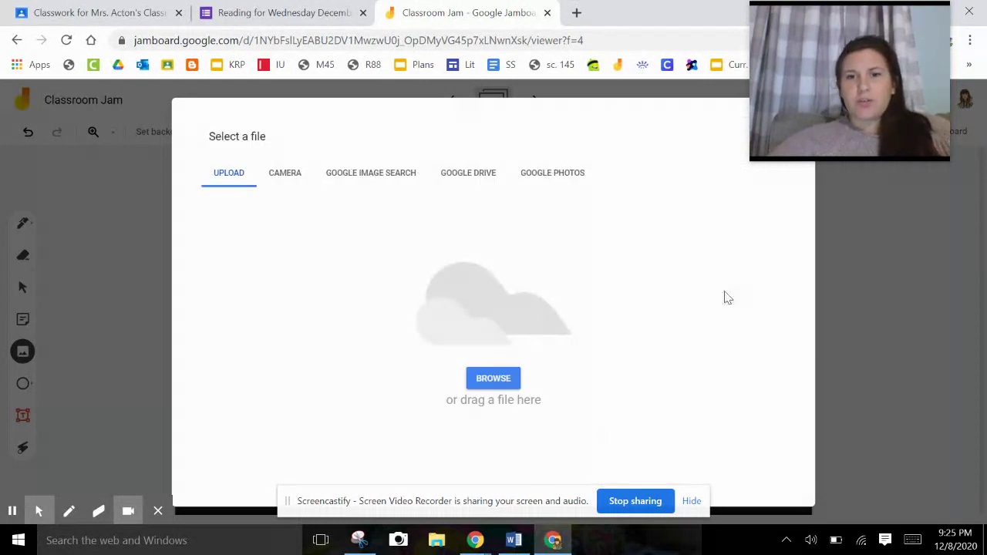
# - Add a green sticky note reading 'They only need a small space to live' in the Explicit Information box
pyautogui.click(777, 137)
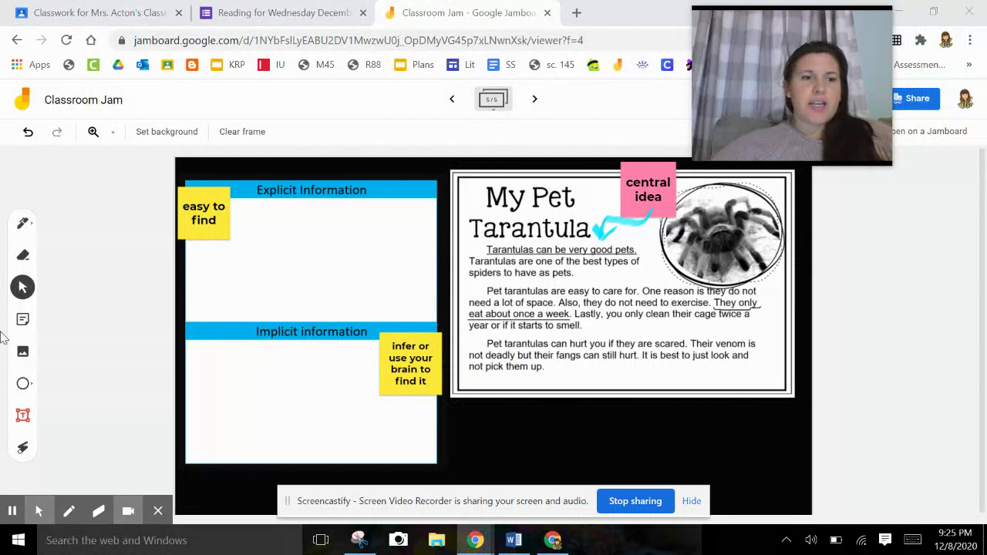
pyautogui.click(23, 319)
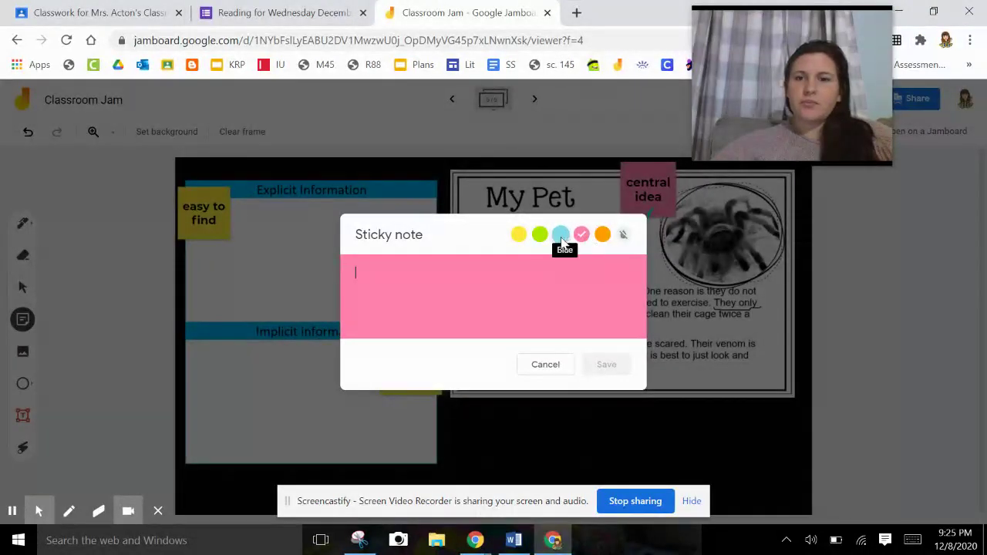
pyautogui.click(540, 234)
pyautogui.click(500, 285)
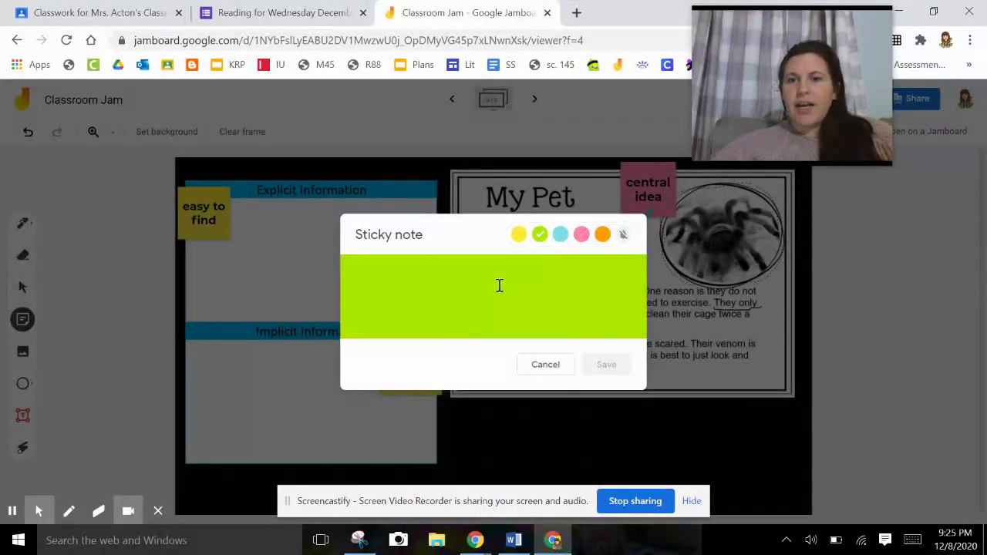
pyautogui.write('They ')
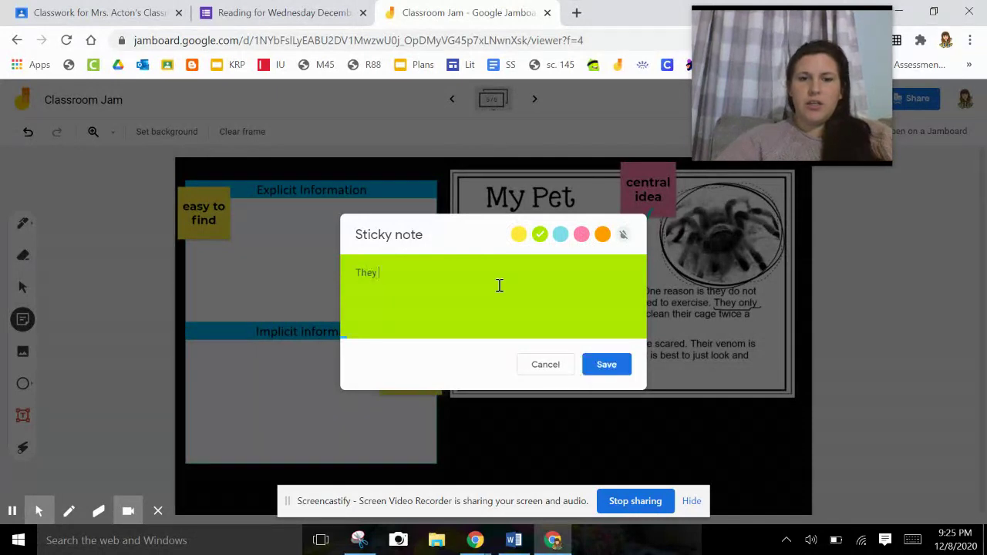
pyautogui.write('only need')
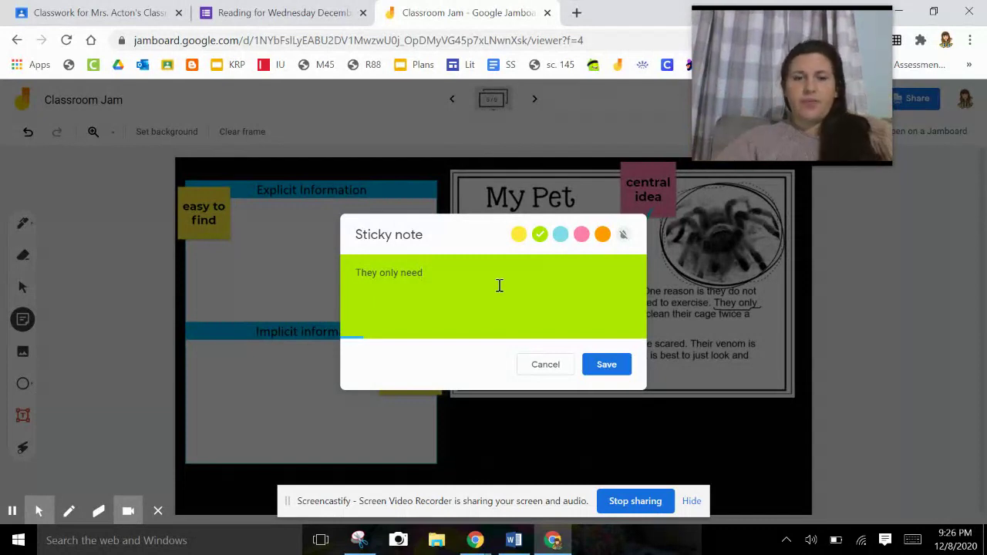
pyautogui.write('a s')
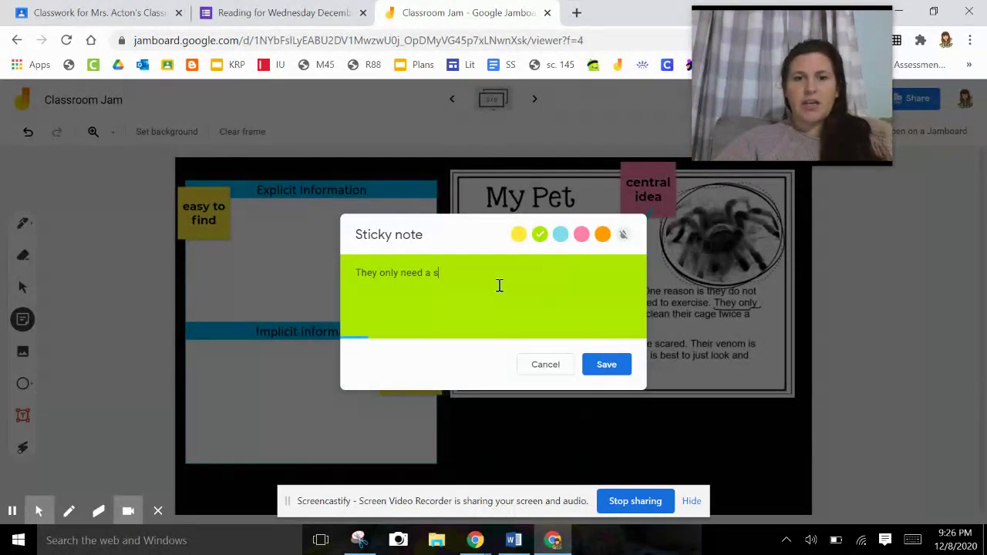
pyautogui.write('mall spa')
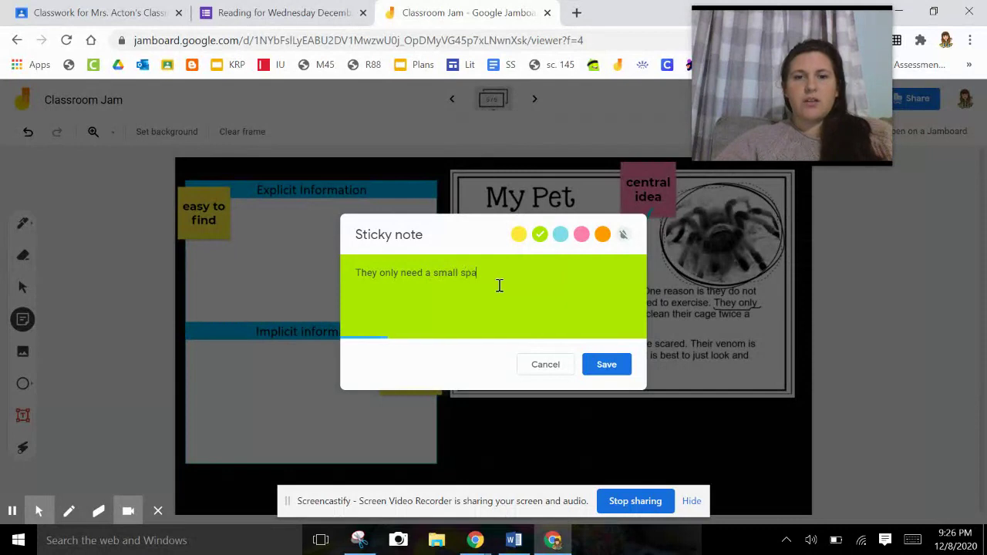
pyautogui.write('ce to live')
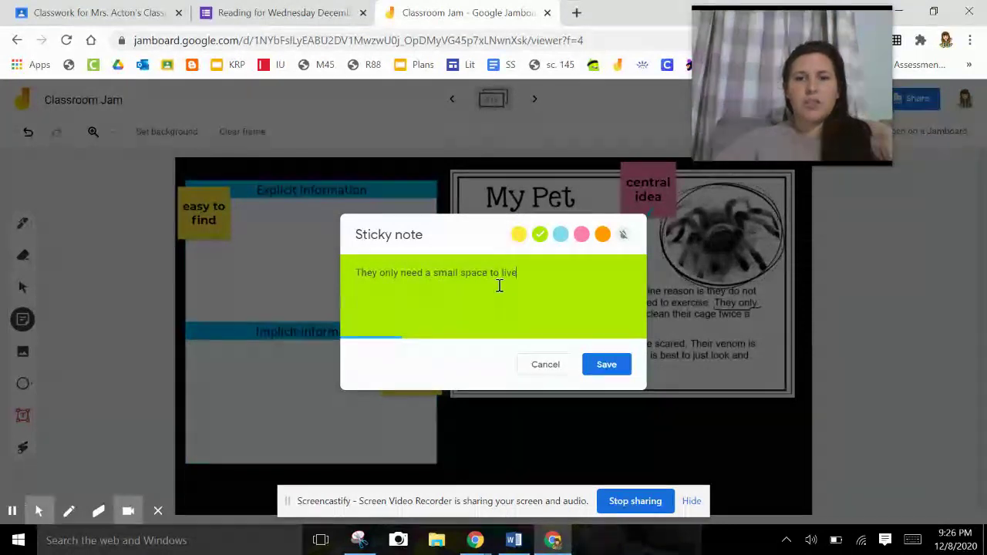
pyautogui.click(609, 366)
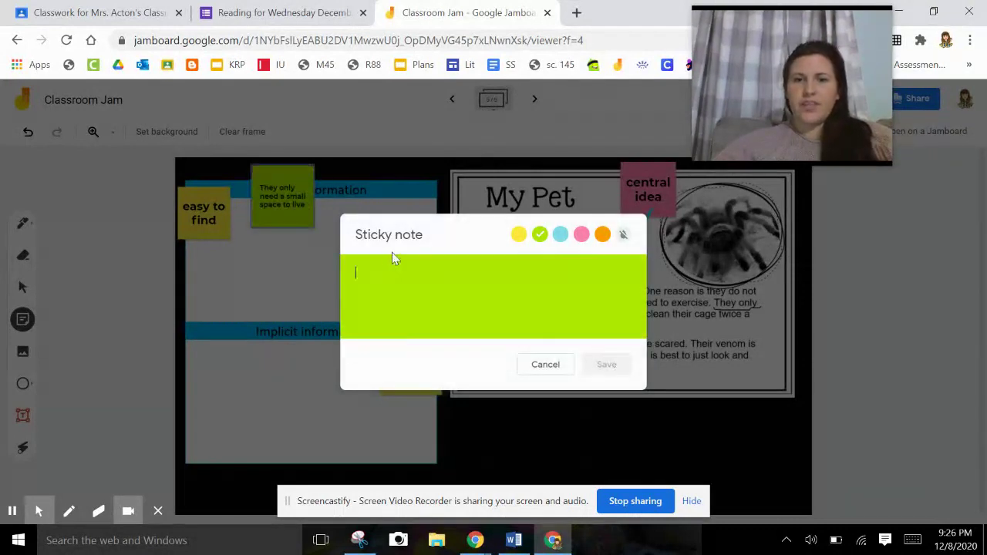
pyautogui.click(538, 363)
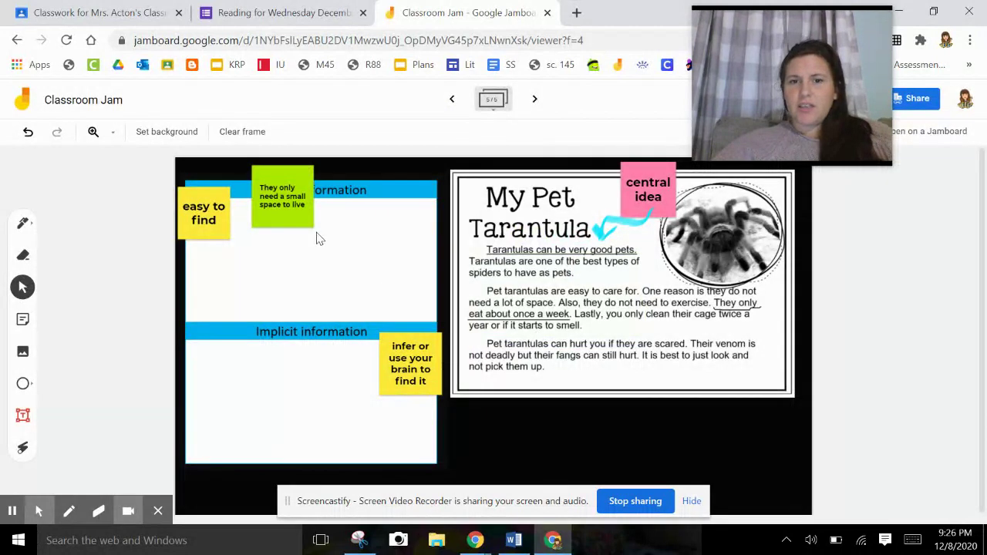
pyautogui.moveTo(287, 209); pyautogui.dragTo(317, 259)
pyautogui.click(641, 337)
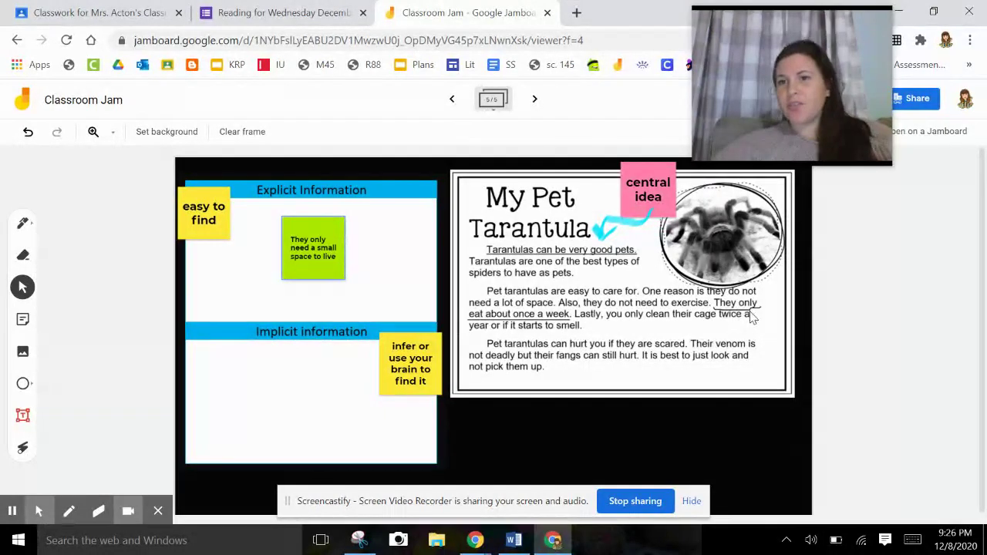
# - Edit the green note to 'They only eat once a week.' and enlarge it
pyautogui.click(332, 270)
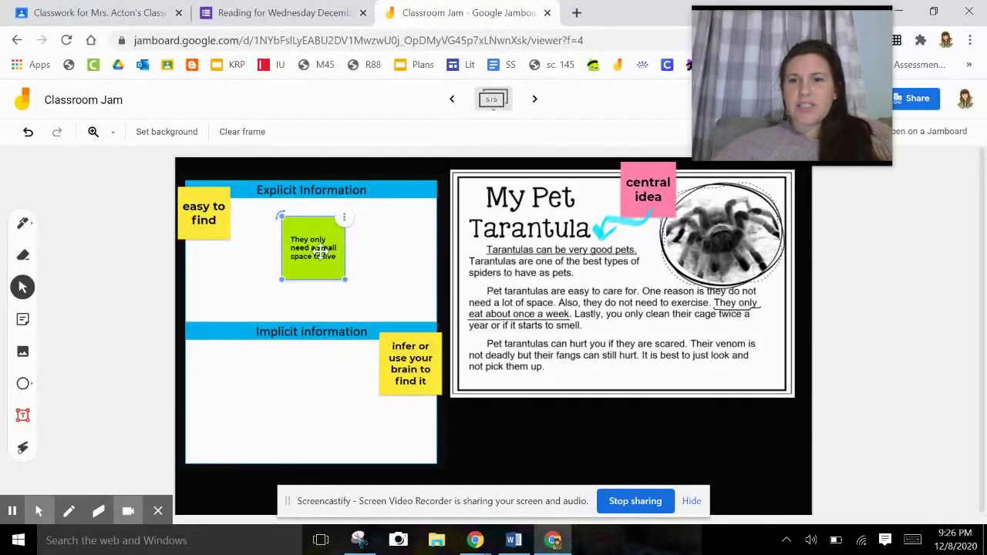
pyautogui.doubleClick(320, 252)
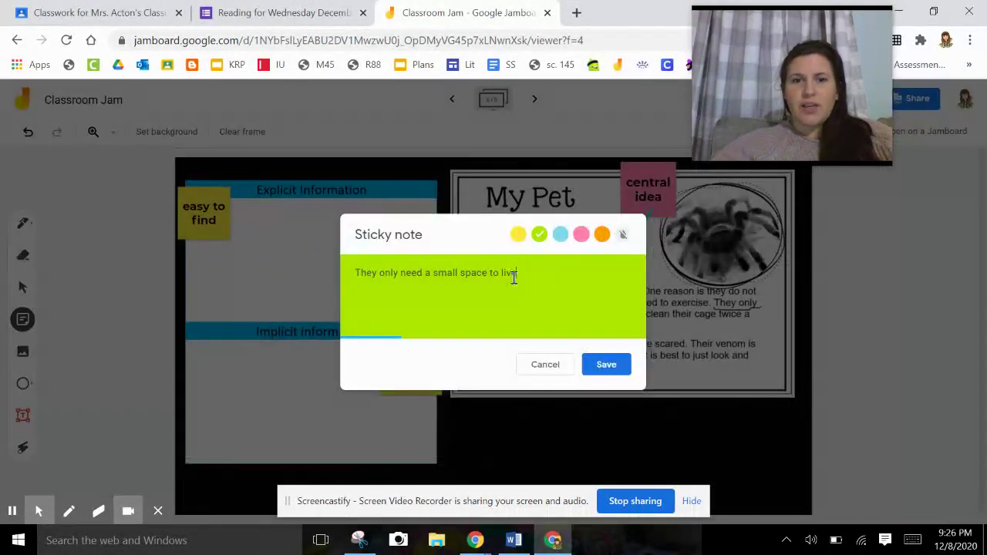
pyautogui.moveTo(514, 276); pyautogui.dragTo(401, 265)
pyautogui.write('only on')
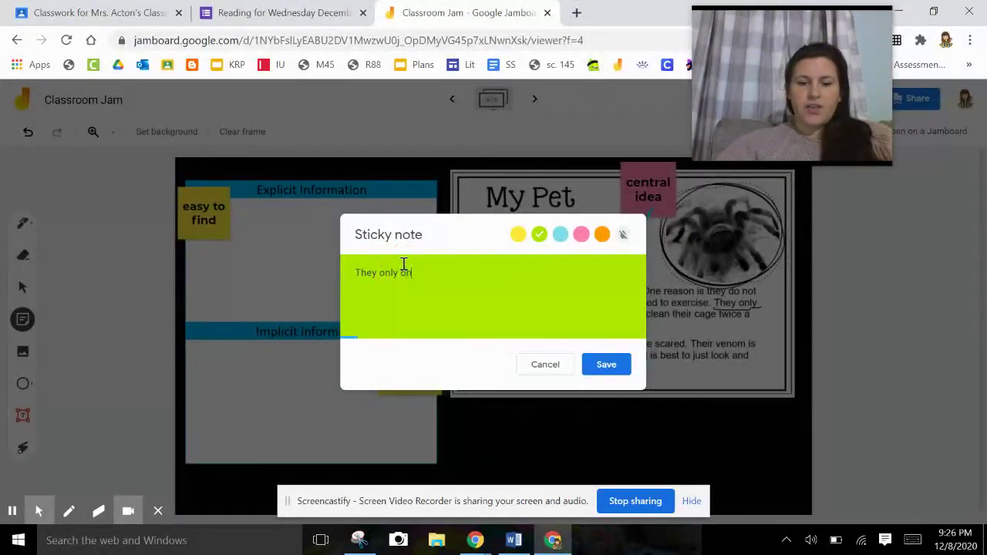
pyautogui.write('ce a wekk')
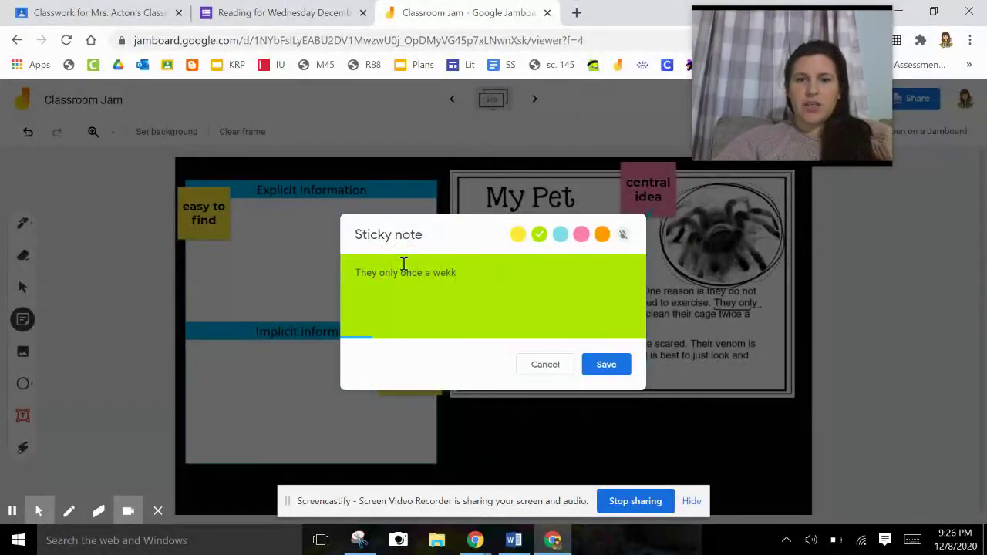
pyautogui.click(402, 272)
pyautogui.write('ea')
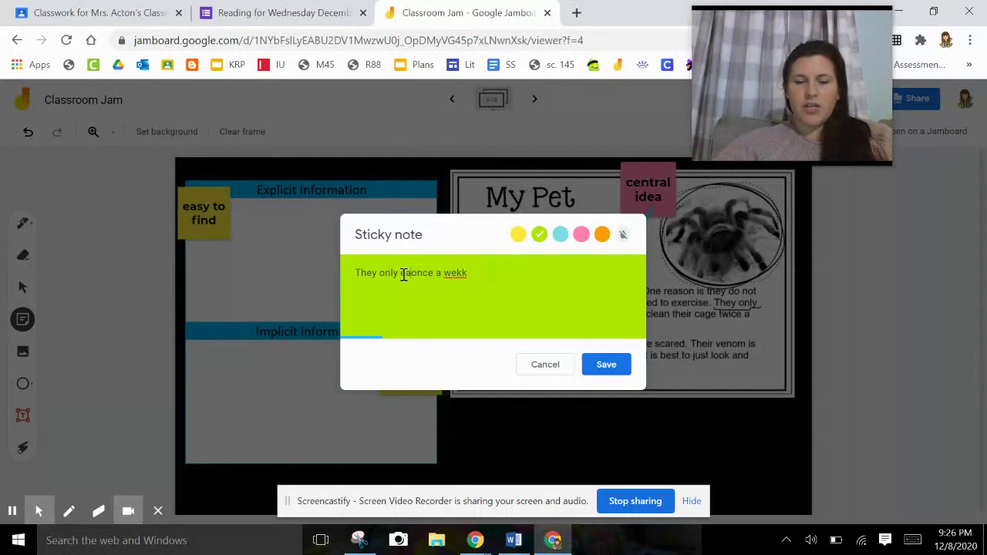
pyautogui.write('t')
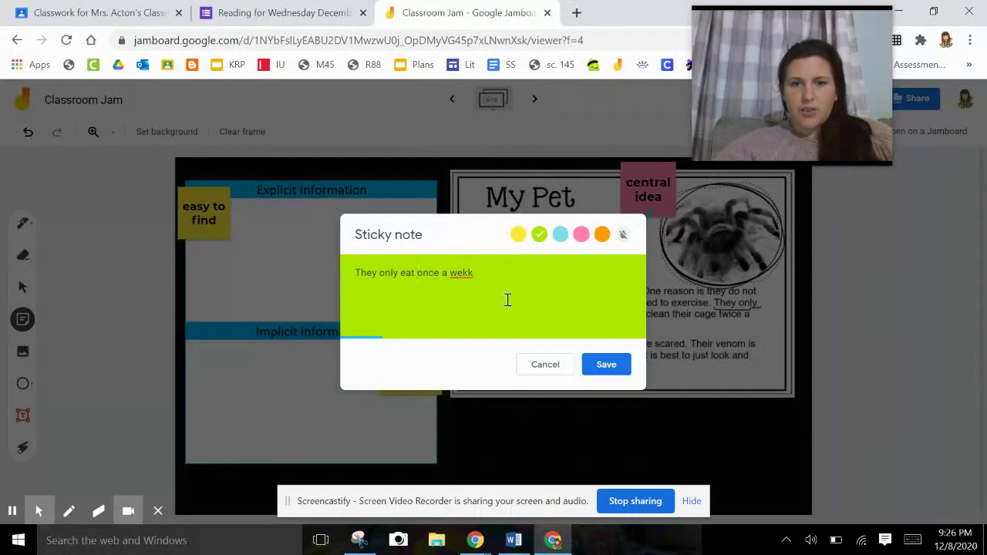
pyautogui.click(475, 273)
pyautogui.press('BackSpace')
pyautogui.press('BackSpace')
pyautogui.write('ek')
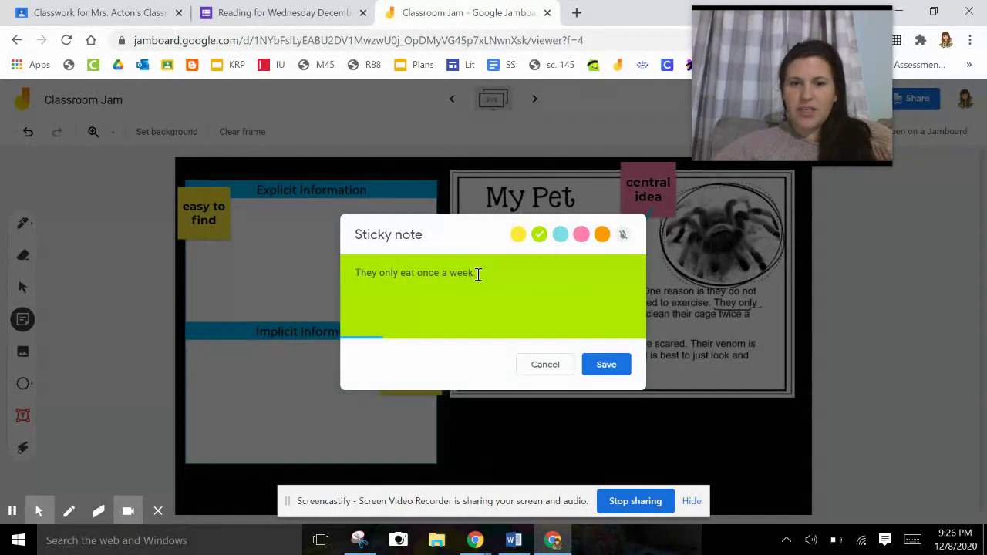
pyautogui.click(600, 363)
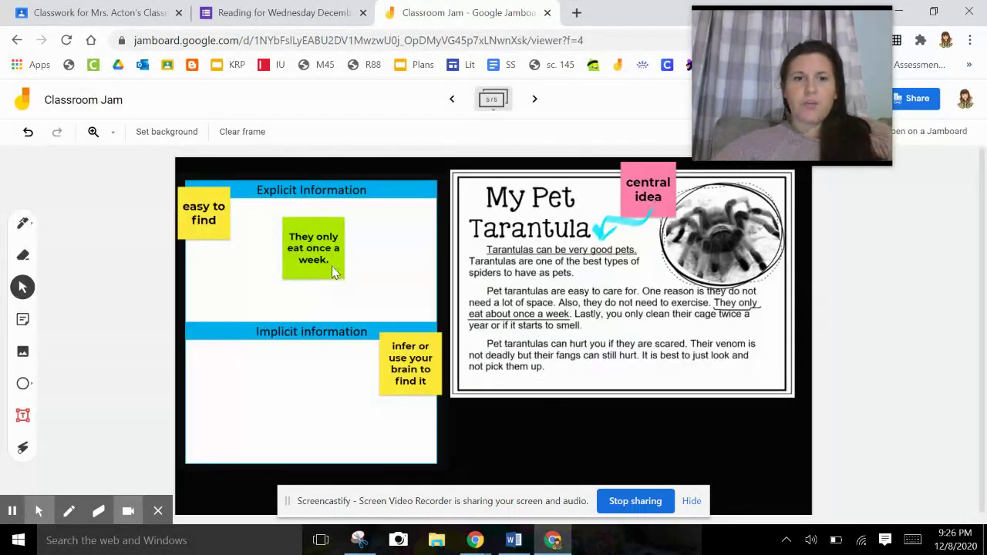
pyautogui.moveTo(338, 271); pyautogui.dragTo(363, 312)
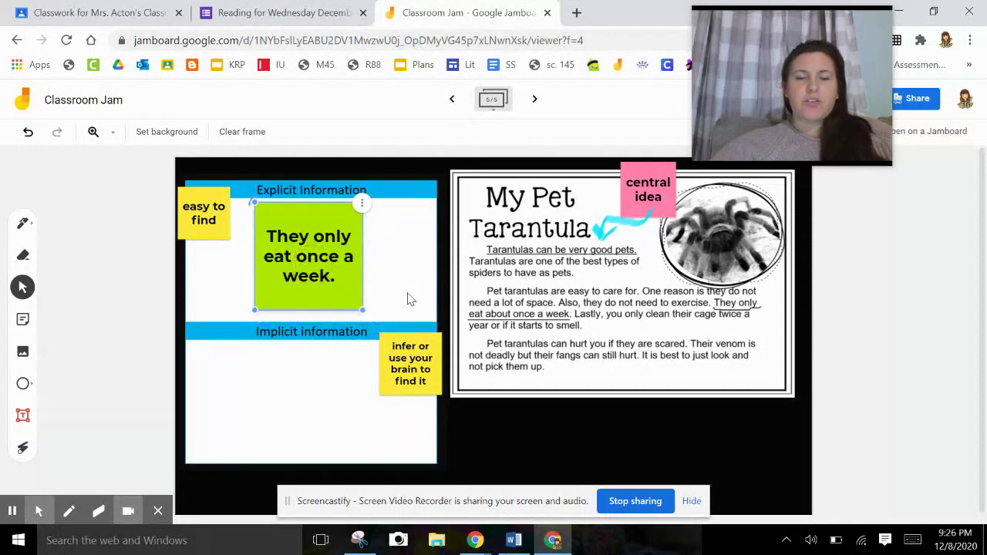
pyautogui.click(584, 412)
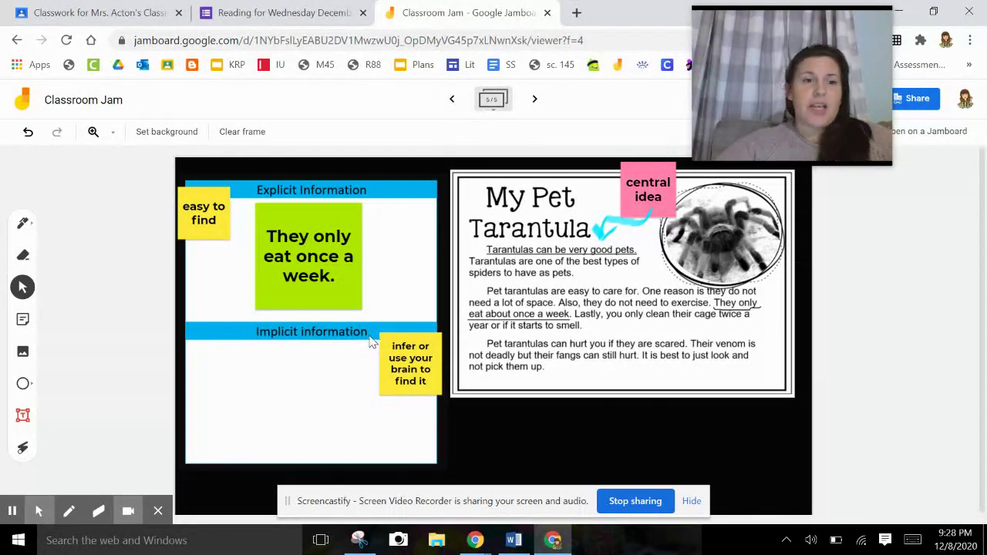
pyautogui.click(24, 224)
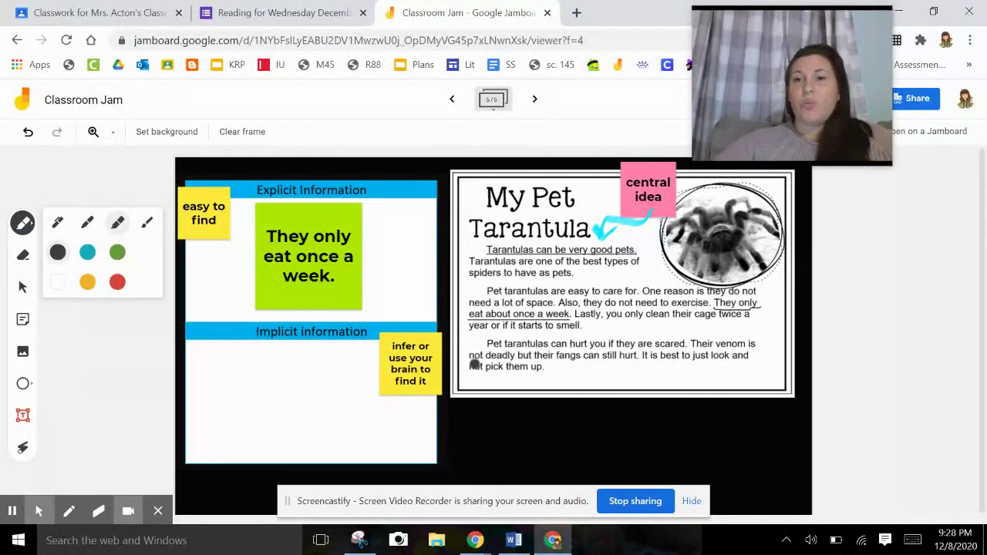
# - Handwrite 'they eat insects' with the marker in the Implicit information box
pyautogui.click(213, 375)
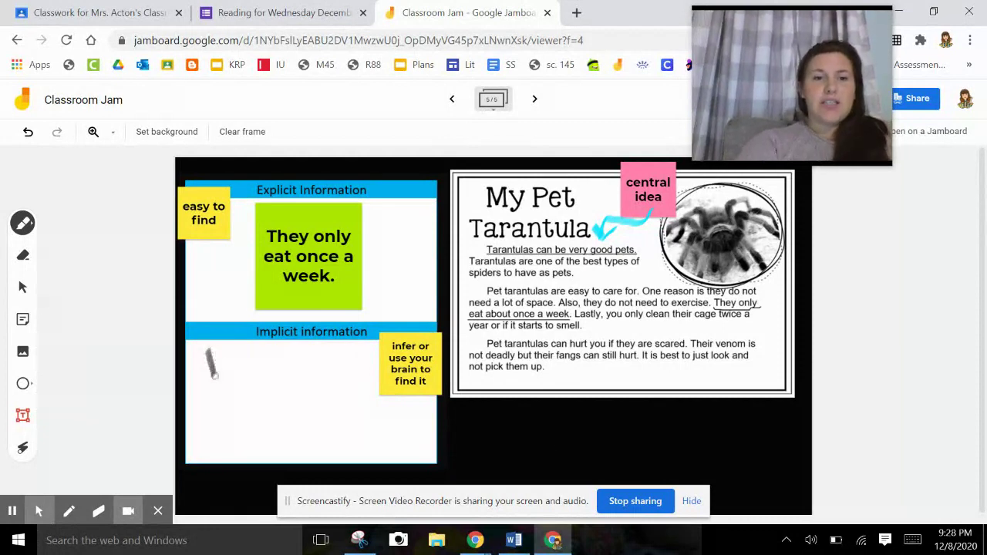
pyautogui.moveTo(211, 359)
pyautogui.mouseDown()
pyautogui.moveTo(277, 375)
pyautogui.moveTo(282, 397)
pyautogui.moveTo(345, 372)
pyautogui.moveTo(354, 381)
pyautogui.mouseUp()
pyautogui.moveTo(347, 363); pyautogui.dragTo(367, 358)
pyautogui.click(199, 386)
pyautogui.moveTo(205, 401)
pyautogui.mouseDown()
pyautogui.moveTo(204, 421)
pyautogui.moveTo(254, 421)
pyautogui.moveTo(270, 407)
pyautogui.moveTo(277, 420)
pyautogui.moveTo(302, 421)
pyautogui.mouseUp()
pyautogui.moveTo(312, 386); pyautogui.dragTo(317, 420)
pyautogui.moveTo(298, 400)
pyautogui.mouseDown()
pyautogui.moveTo(324, 397)
pyautogui.moveTo(318, 421)
pyautogui.mouseUp()
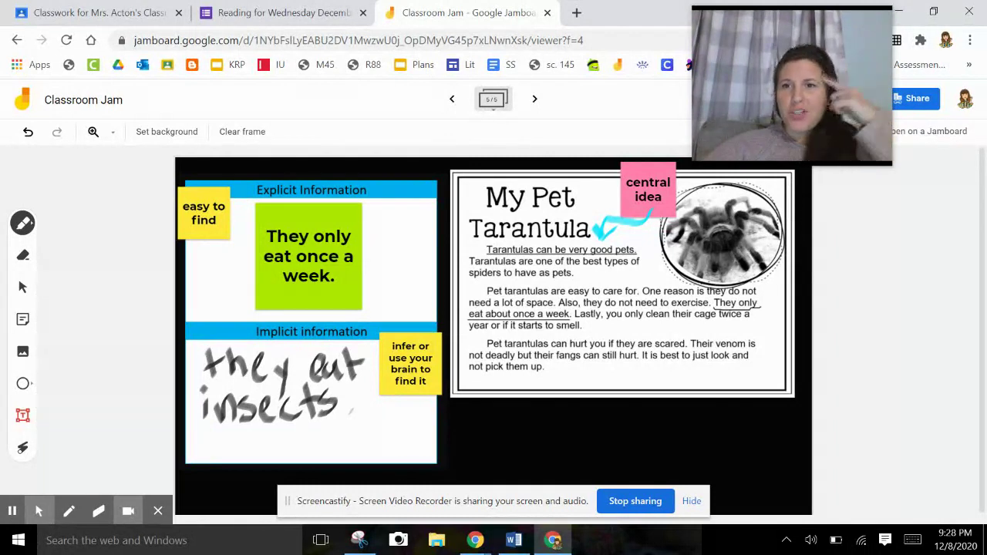
pyautogui.click(322, 26)
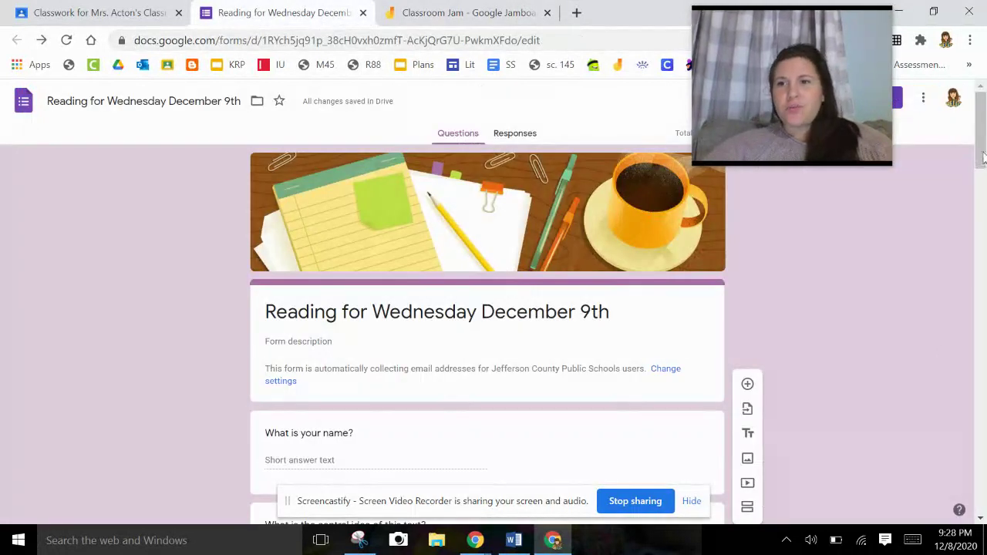
# - Scroll the quiz down to the question asking for explicit information
pyautogui.moveTo(983, 158); pyautogui.dragTo(983, 221)
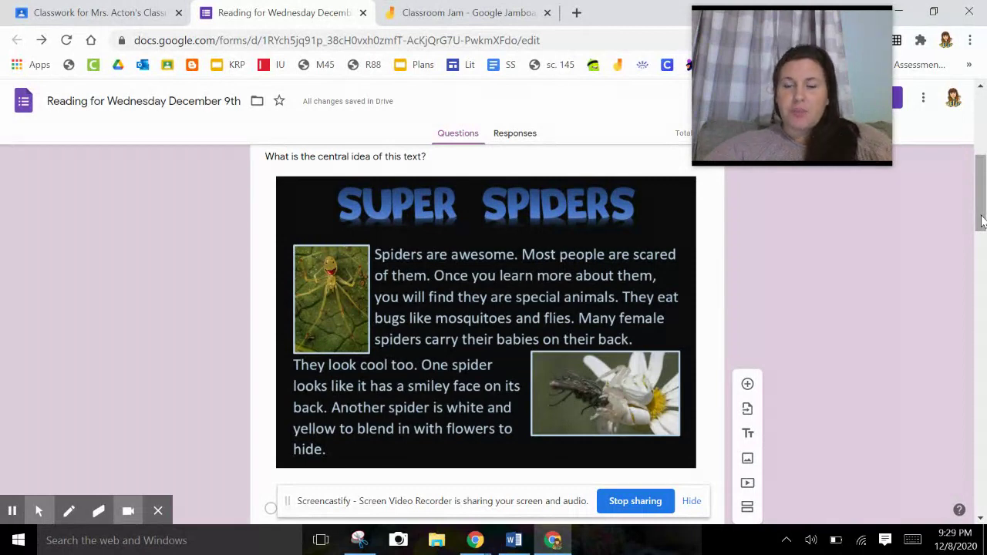
pyautogui.moveTo(982, 222)
pyautogui.mouseDown()
pyautogui.moveTo(981, 264)
pyautogui.moveTo(981, 219)
pyautogui.mouseUp()
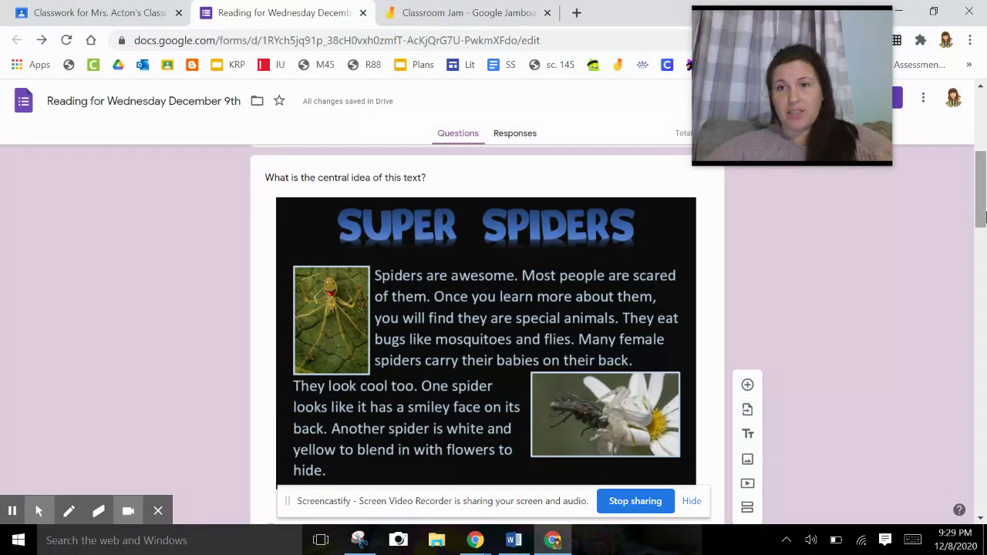
pyautogui.moveTo(985, 203); pyautogui.dragTo(985, 288)
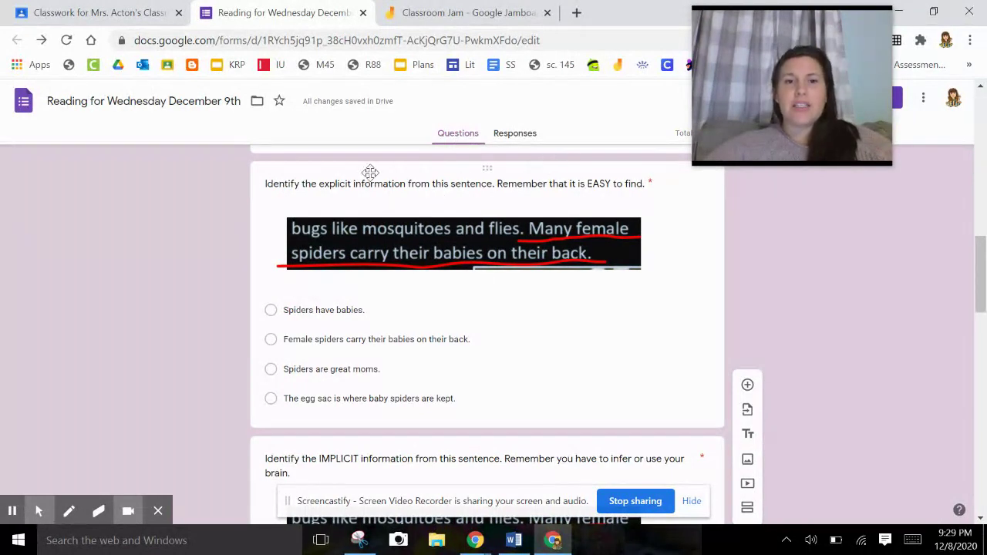
# - Replace 'explicit' with 'EXPLICIT' in the explicit-information question title
pyautogui.click(321, 186)
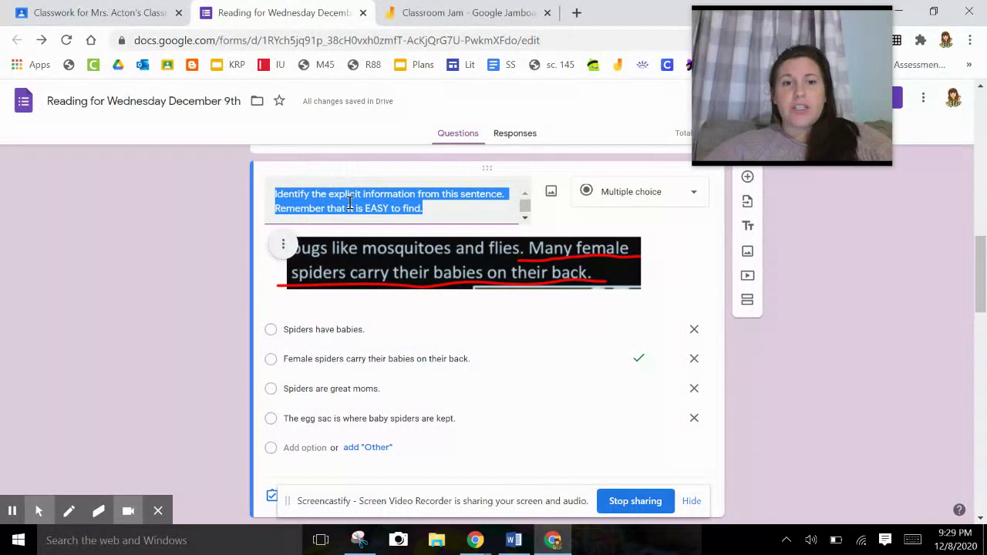
pyautogui.click(349, 199)
pyautogui.doubleClick(339, 194)
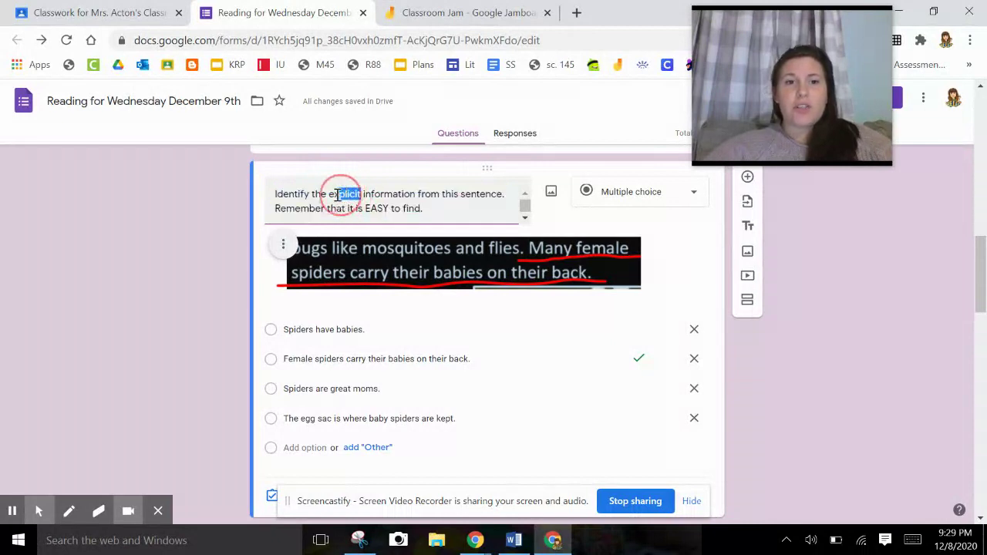
pyautogui.press('BackSpace')
pyautogui.write('EXPLICIT')
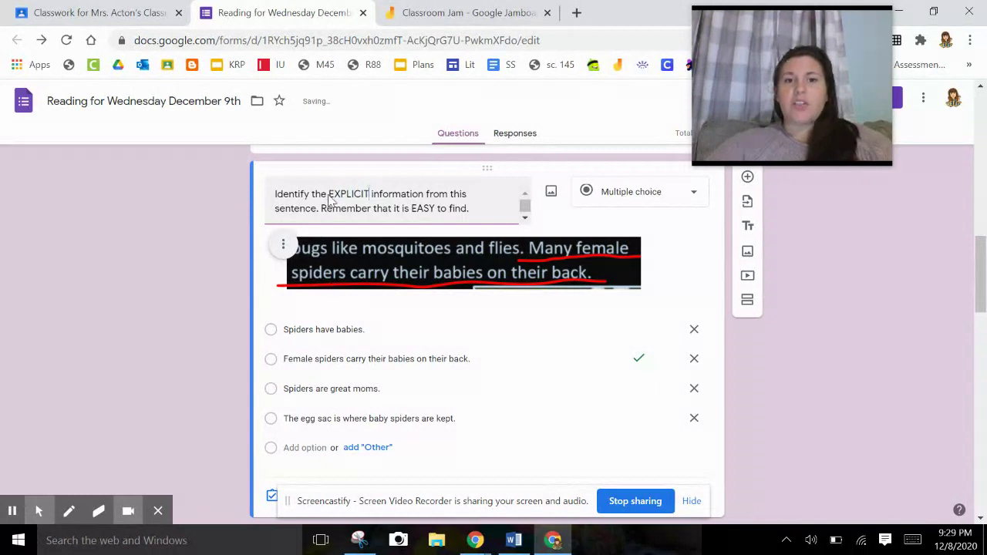
pyautogui.click(924, 339)
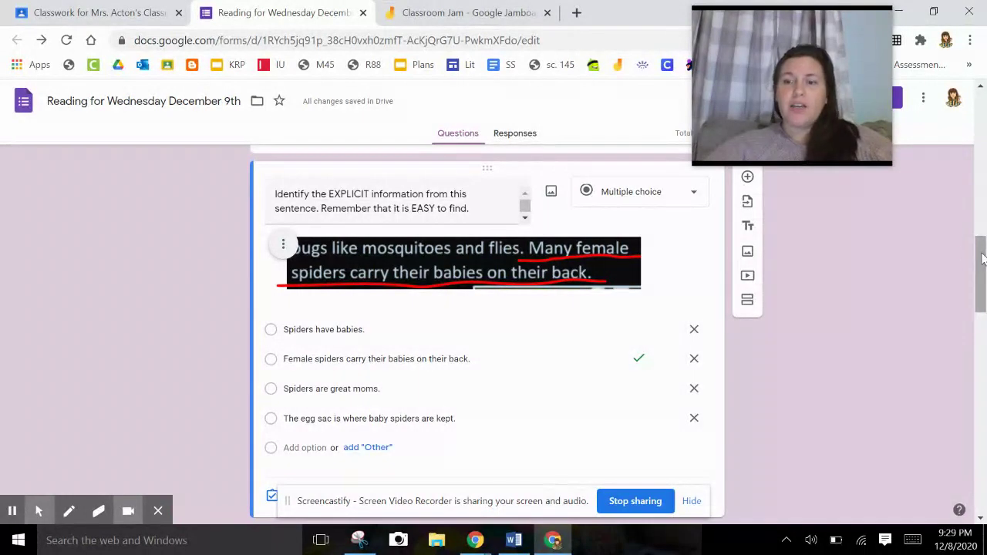
pyautogui.scroll(-5, 982, 259)
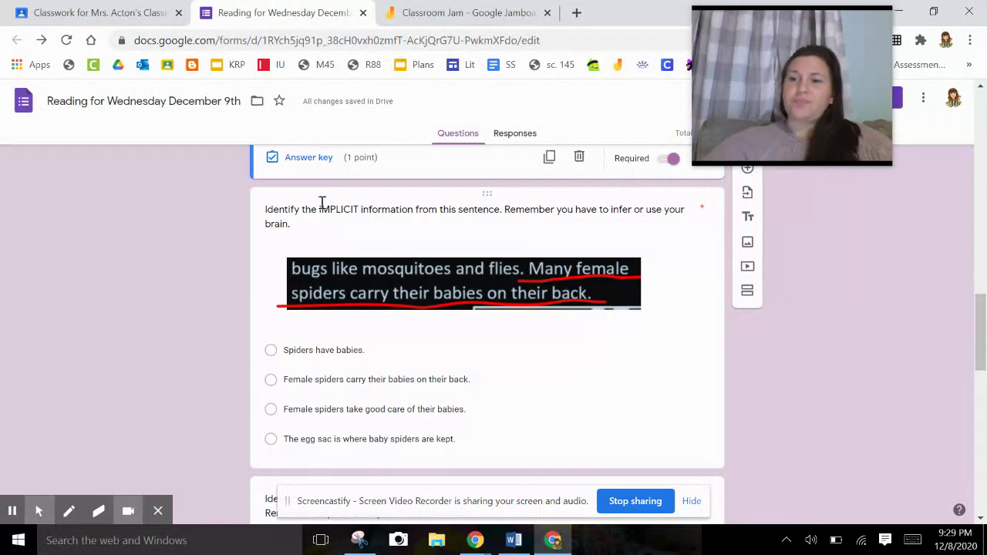
pyautogui.moveTo(982, 336); pyautogui.dragTo(983, 116)
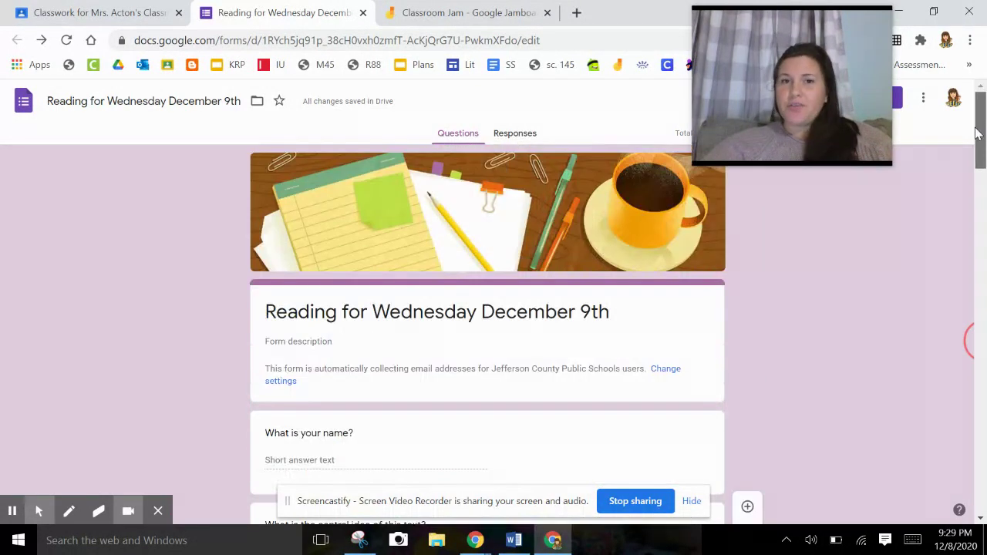